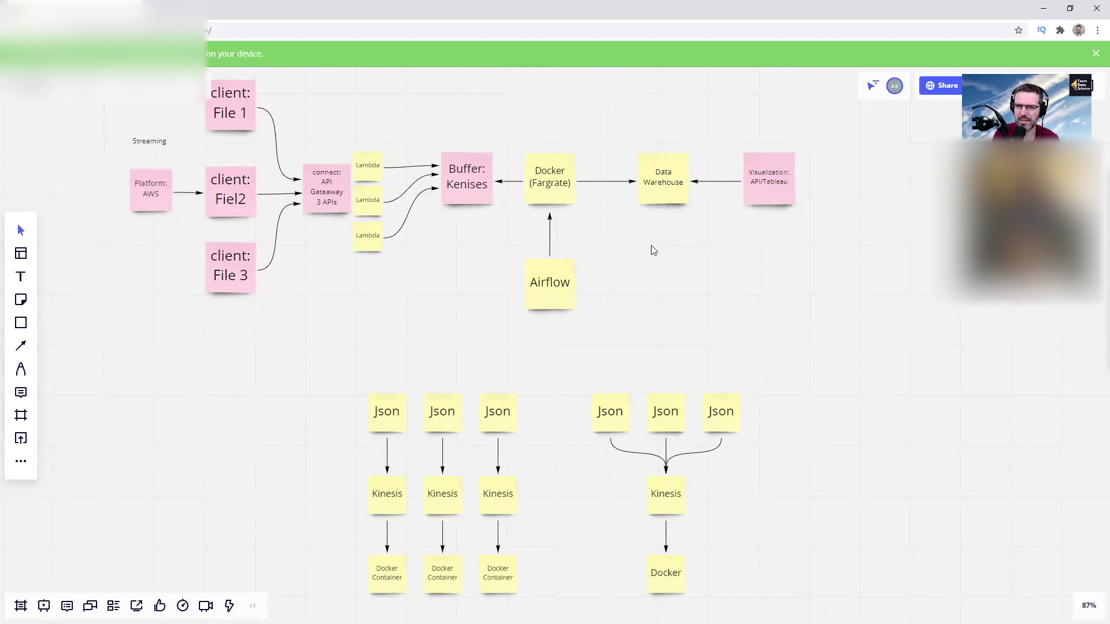
Shift the Data Warehouse and Visualization: API/Tableau sticky notes a few pixels left
scroll(652, 258, "up", 2)
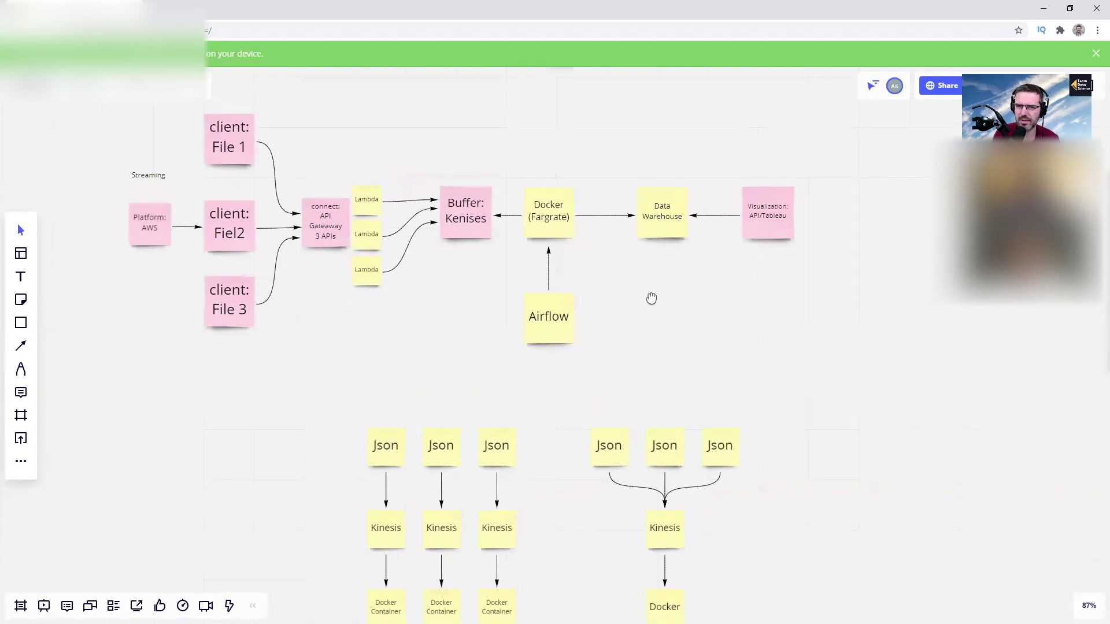
scroll(650, 300, "up", 1)
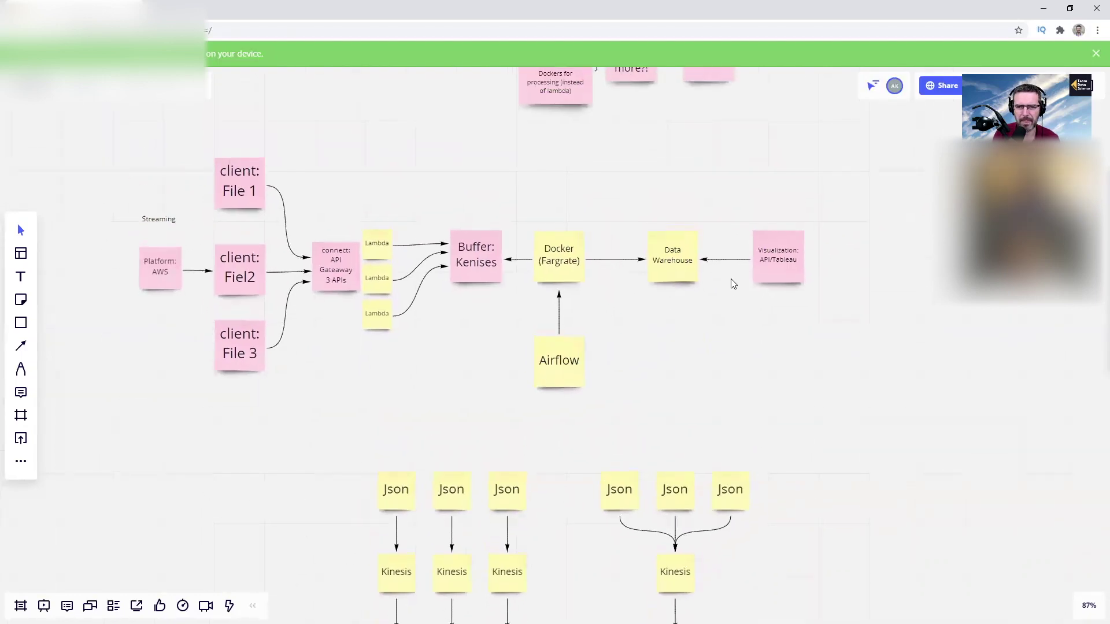
left_click_drag(688, 266, 682, 266)
left_click_drag(761, 258, 756, 257)
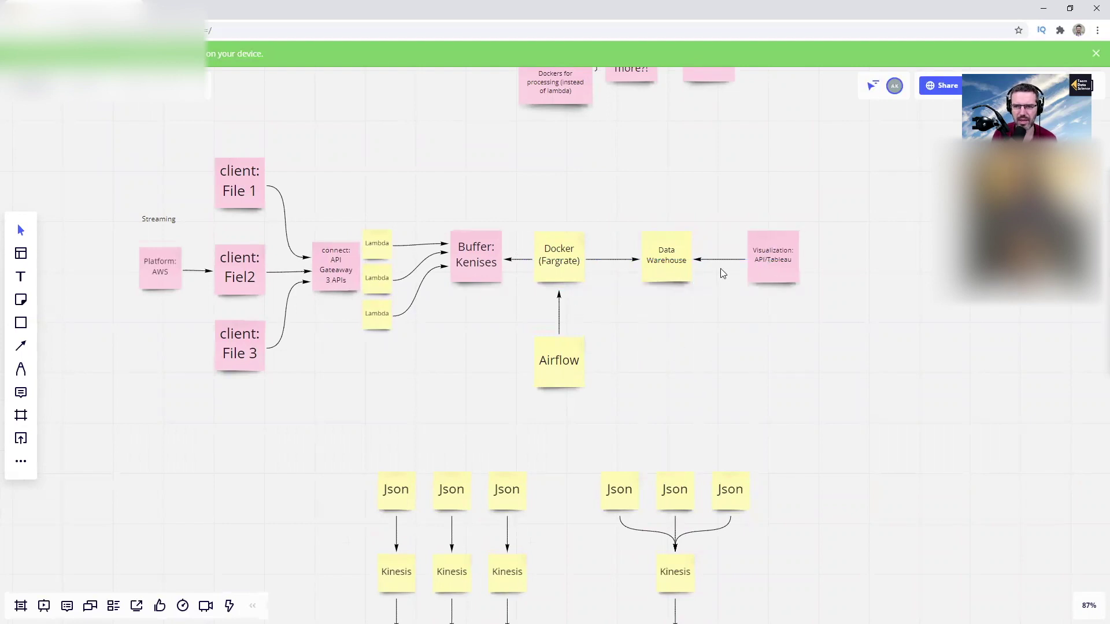
scroll(620, 360, "up", 1)
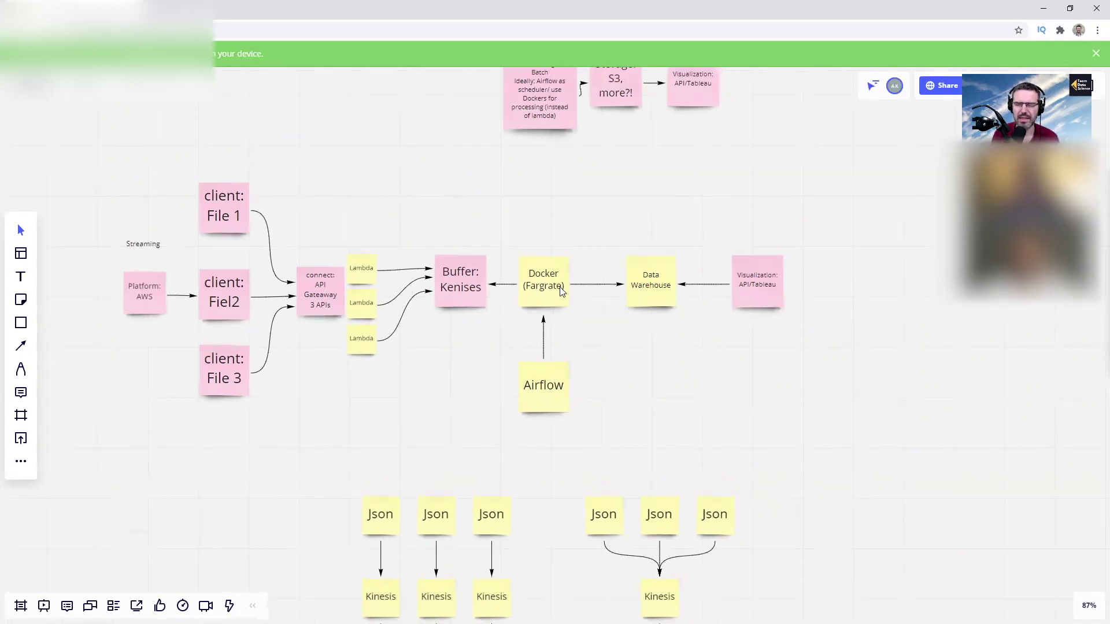
scroll(663, 375, "up", 1)
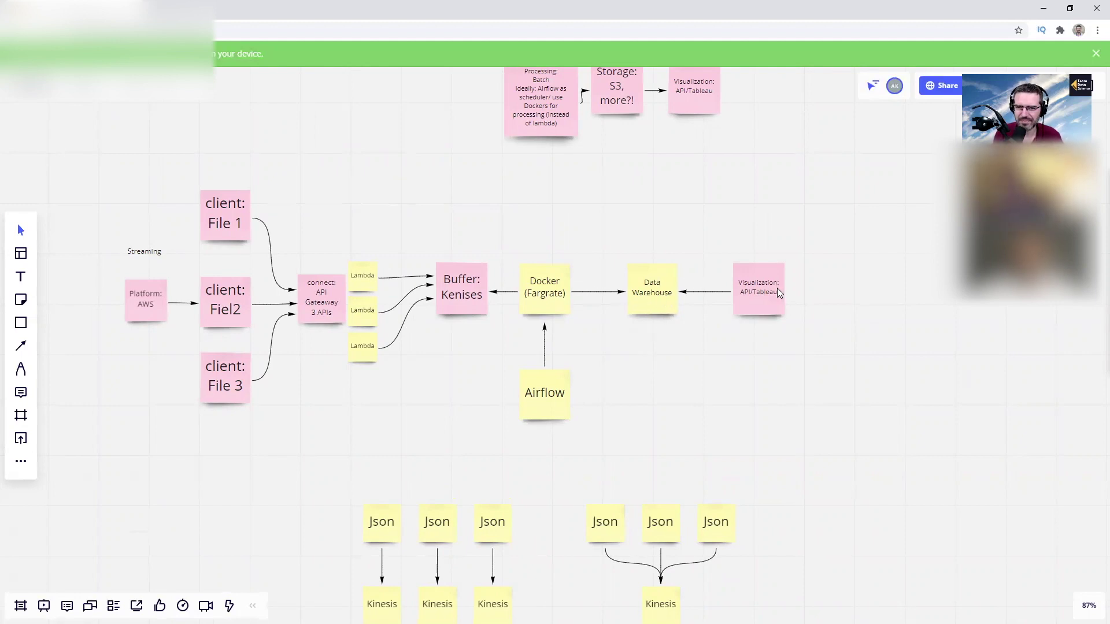
Move Visualization: API/Tableau, then Data Warehouse, well to the right of Docker (Fargrate)
left_click_drag(777, 292, 865, 293)
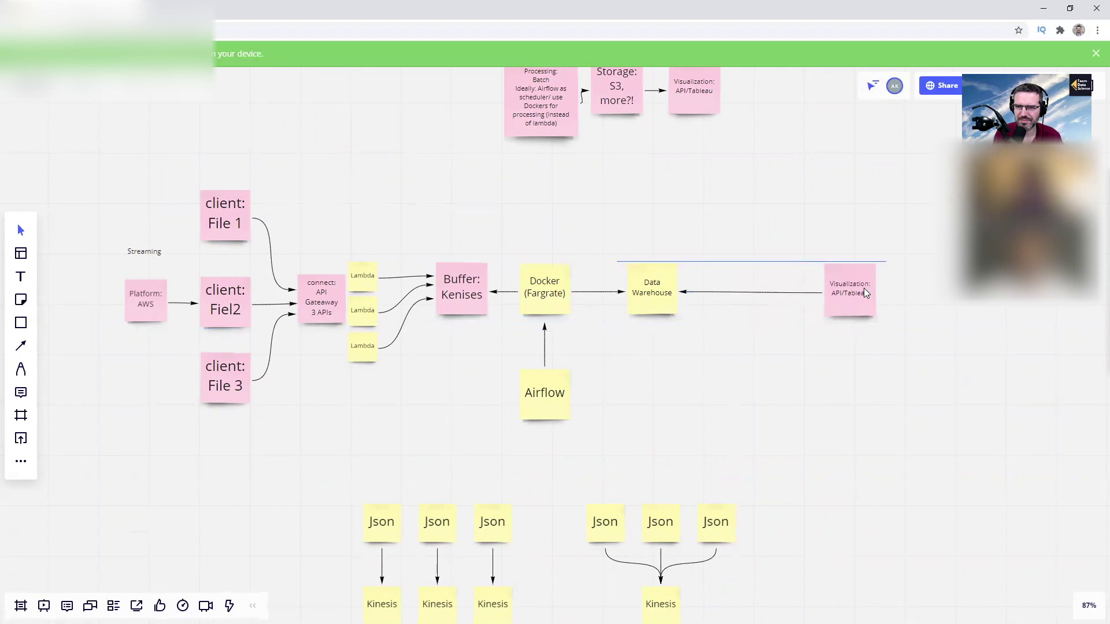
left_click_drag(809, 367, 731, 406)
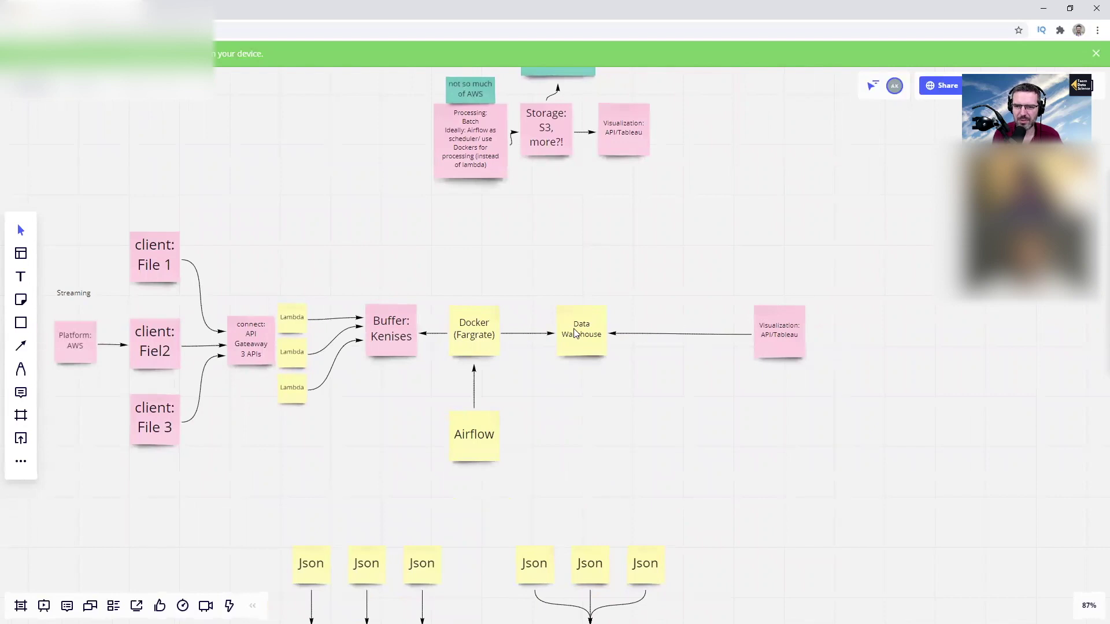
left_click_drag(603, 339, 790, 335)
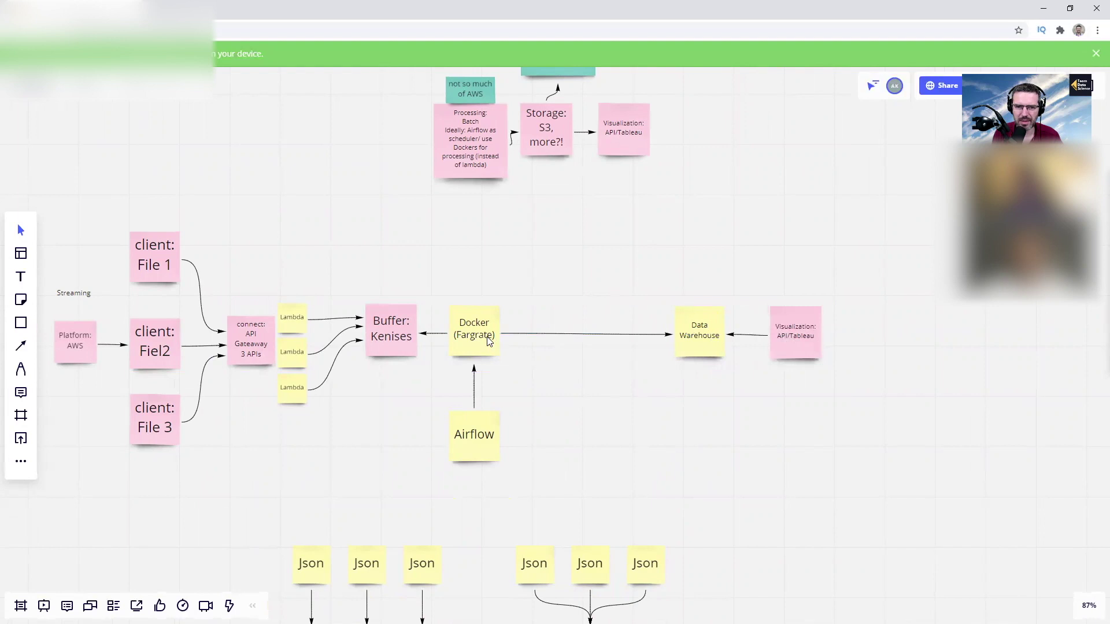
left_click(474, 322)
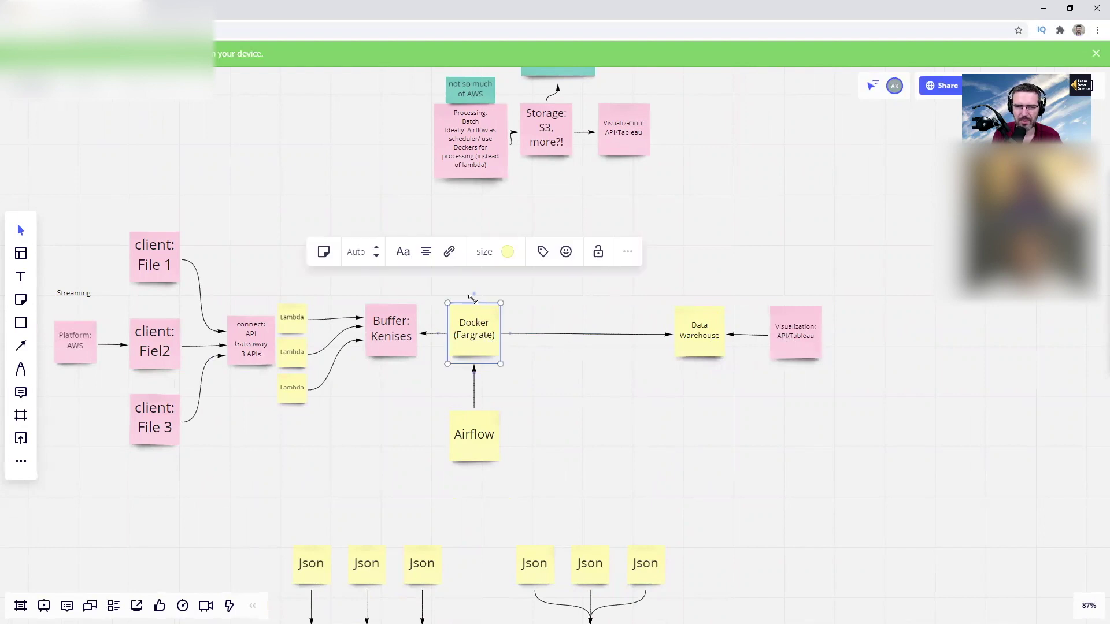
left_click_drag(602, 317, 561, 368)
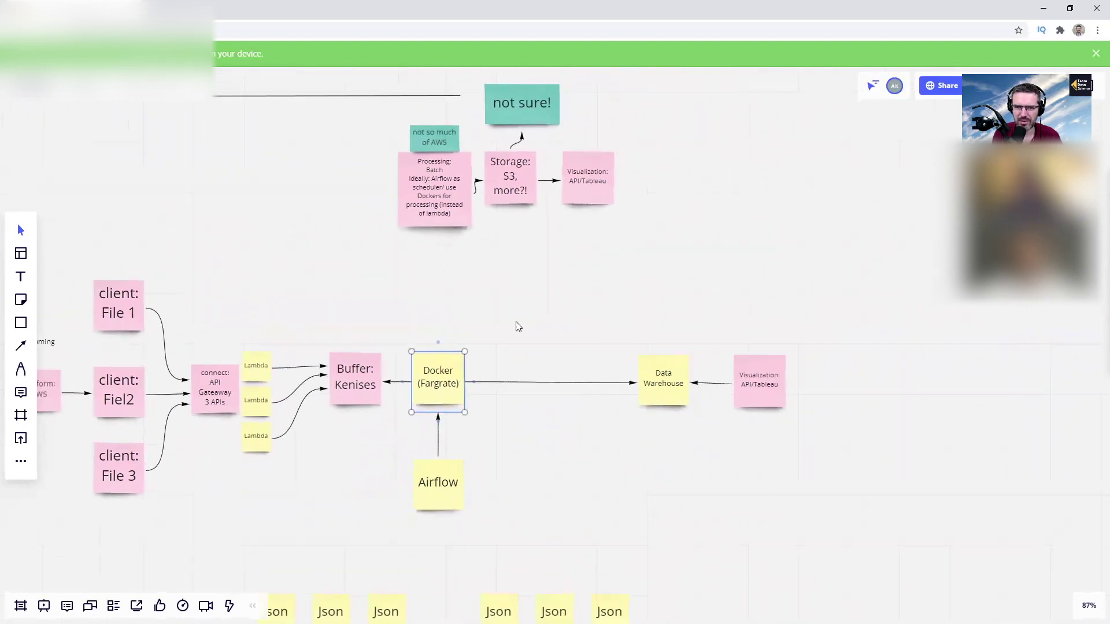
scroll(392, 392, "down", 3)
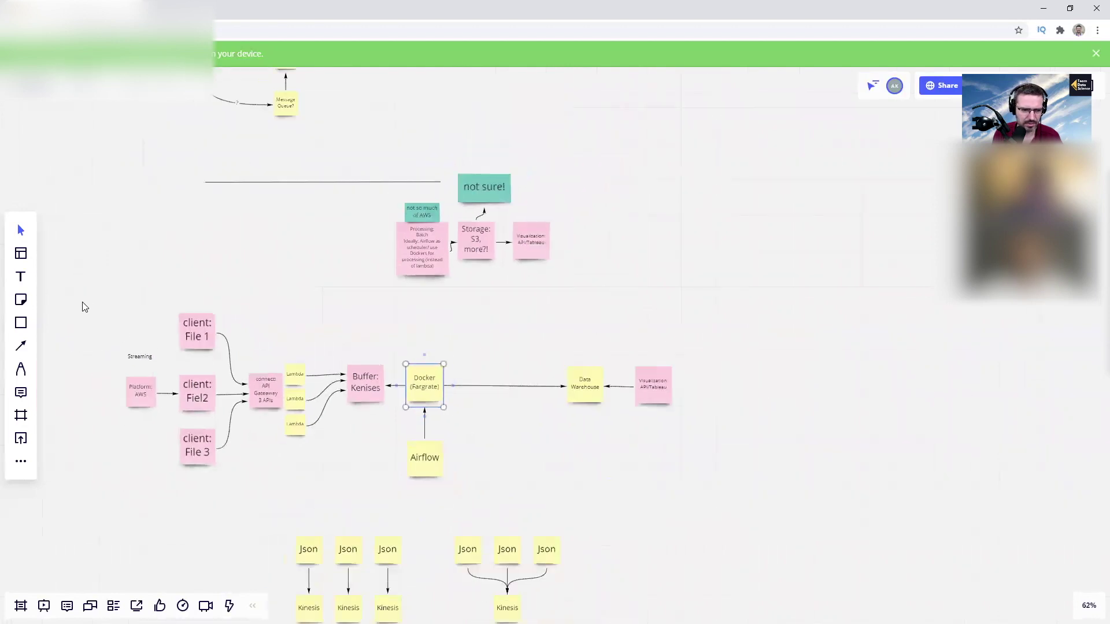
Select the 49 streaming-diagram objects and Json chains and drag them down together
scroll(96, 300, "down", 5)
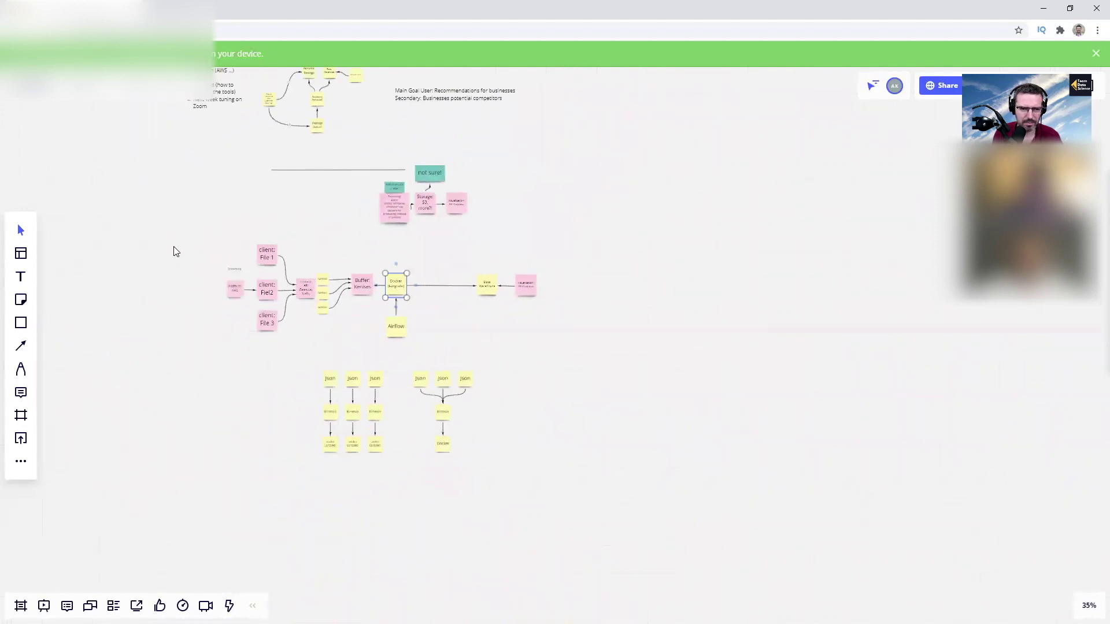
left_click_drag(174, 246, 534, 453)
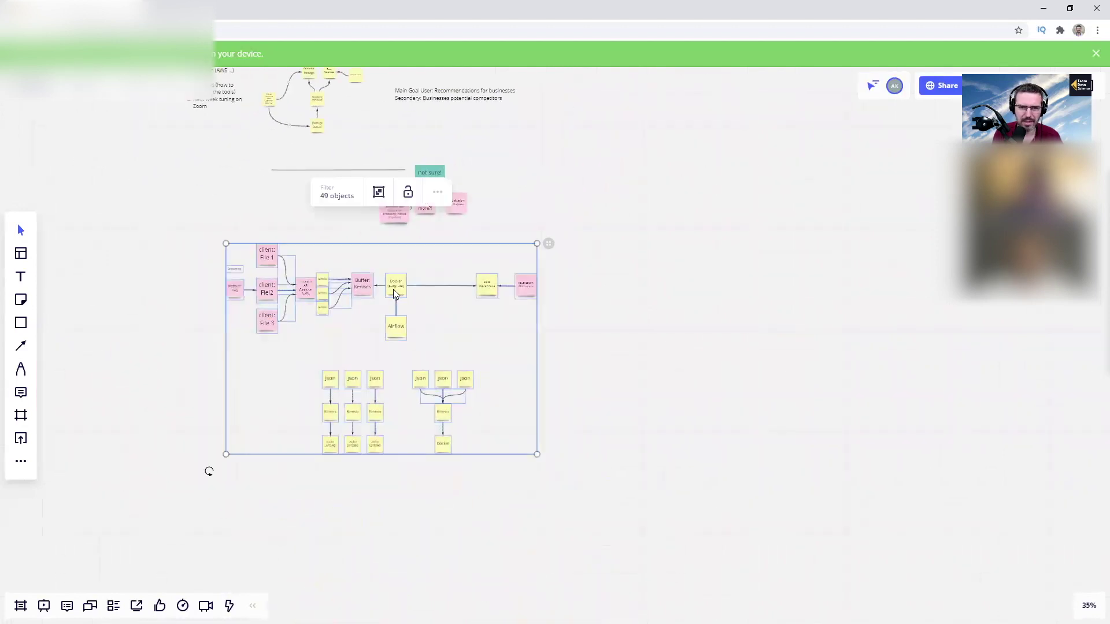
left_click_drag(394, 294, 394, 360)
left_click(413, 365)
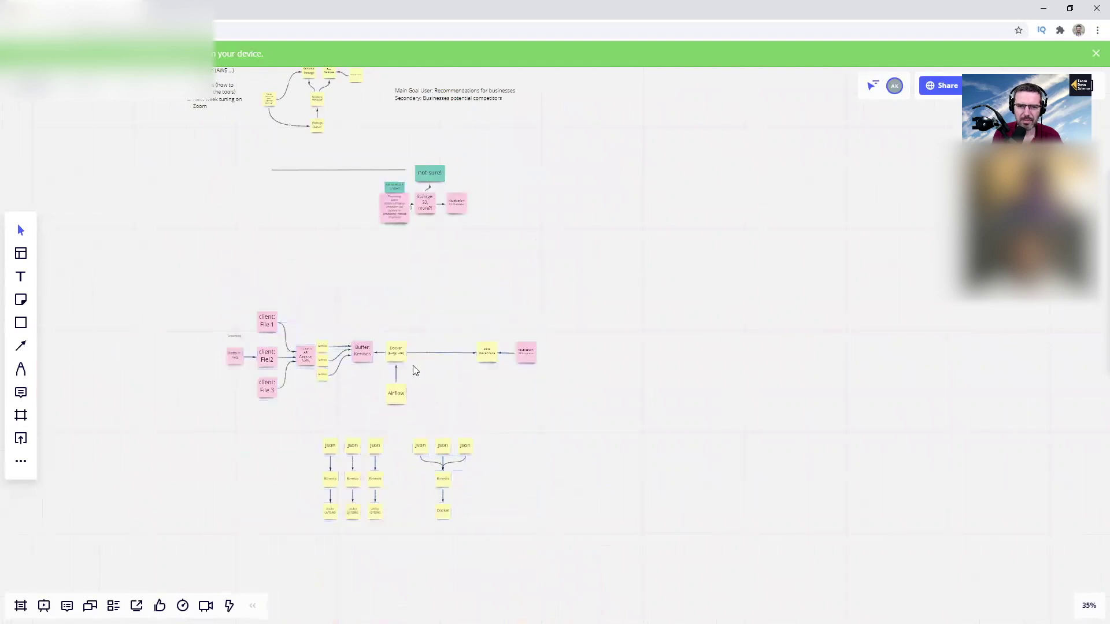
scroll(413, 366, "up", 7)
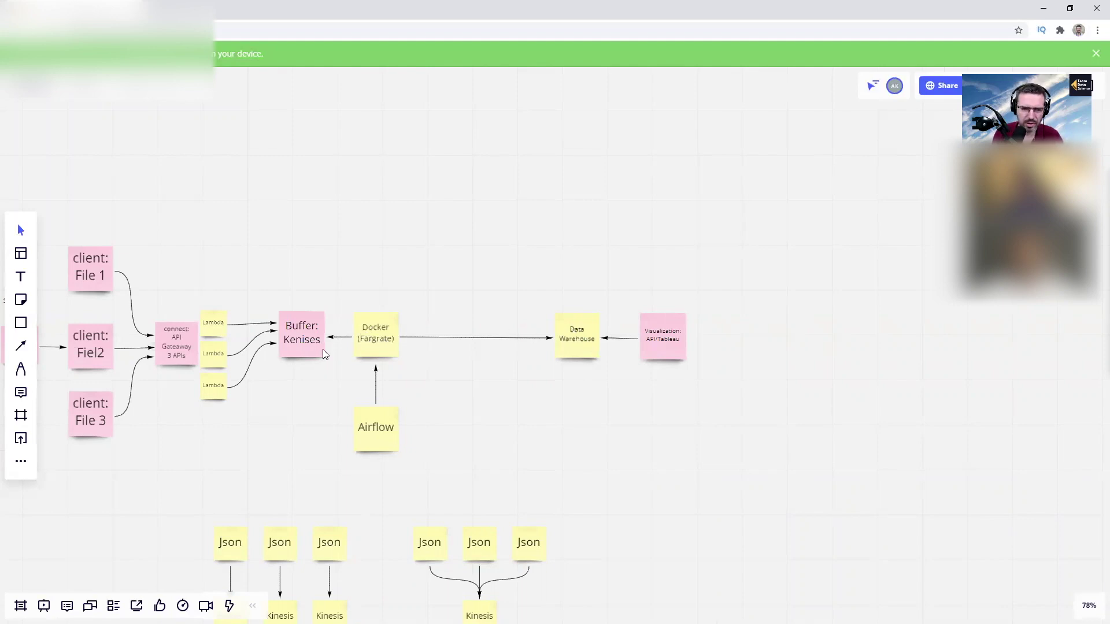
Duplicate Docker (Fargrate), place the copy above the pipeline, and connect it to Data Warehouse
left_click(370, 333)
key("ctrl+d")
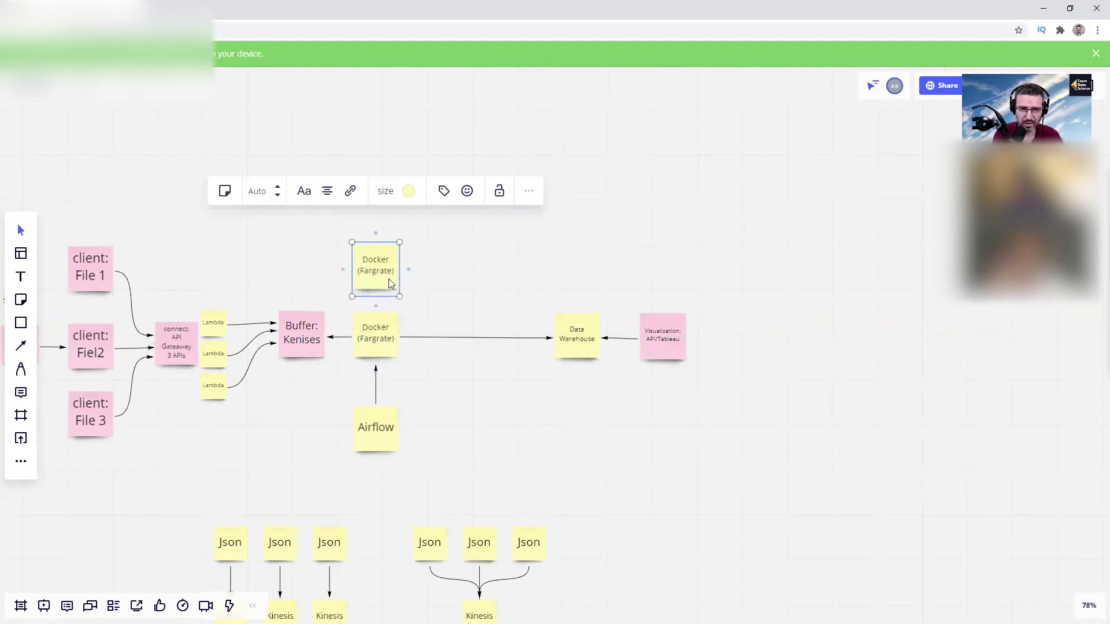
left_click_drag(388, 278, 496, 253)
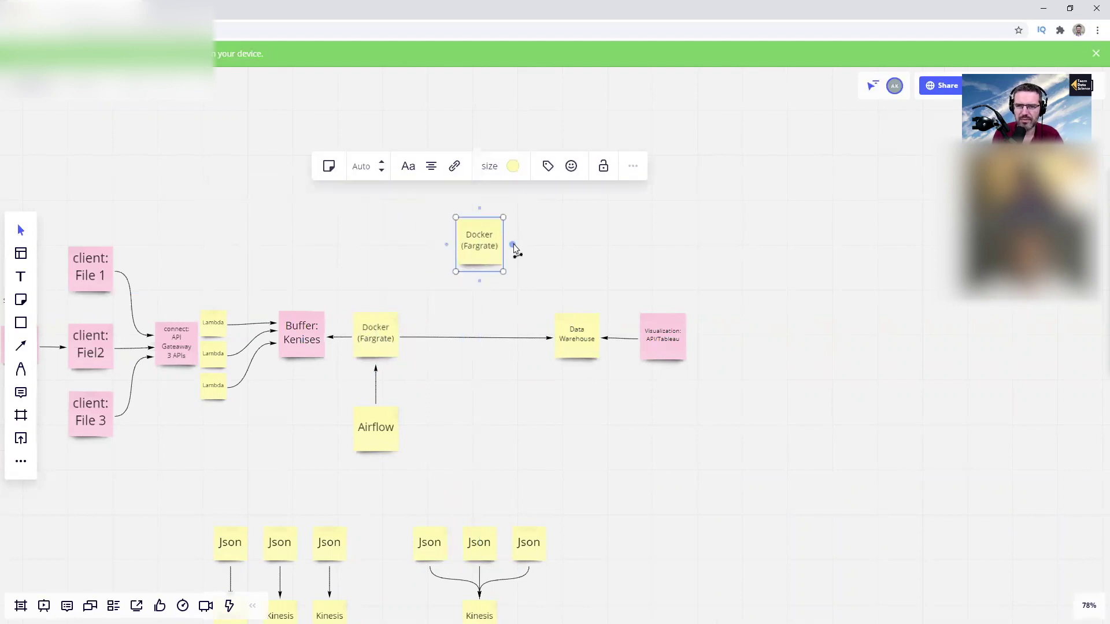
left_click_drag(513, 245, 578, 319)
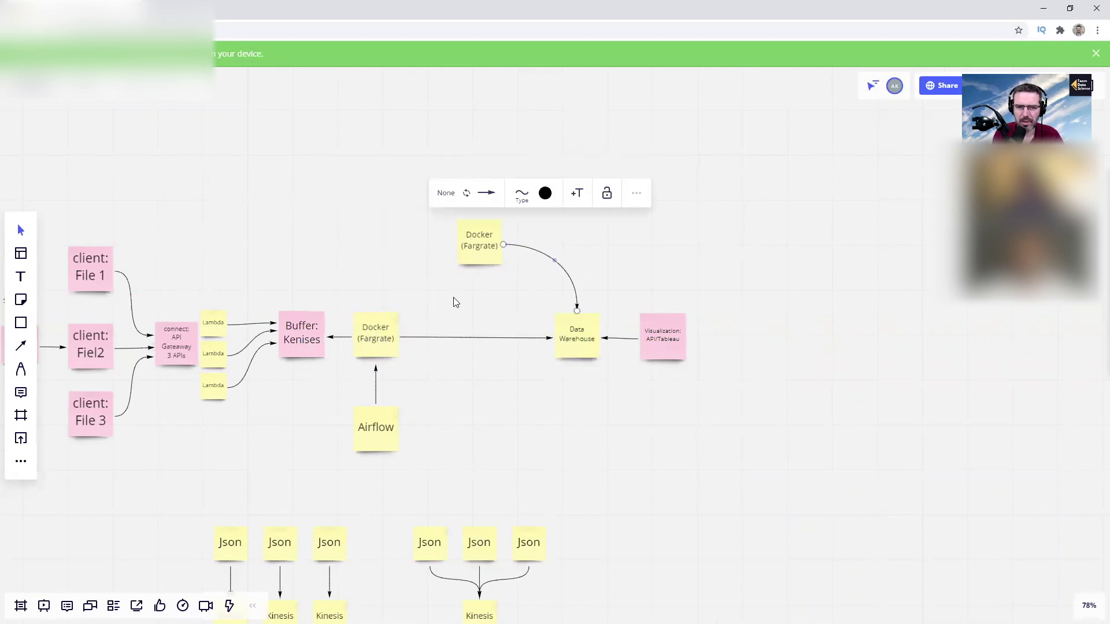
left_click_drag(489, 264, 517, 259)
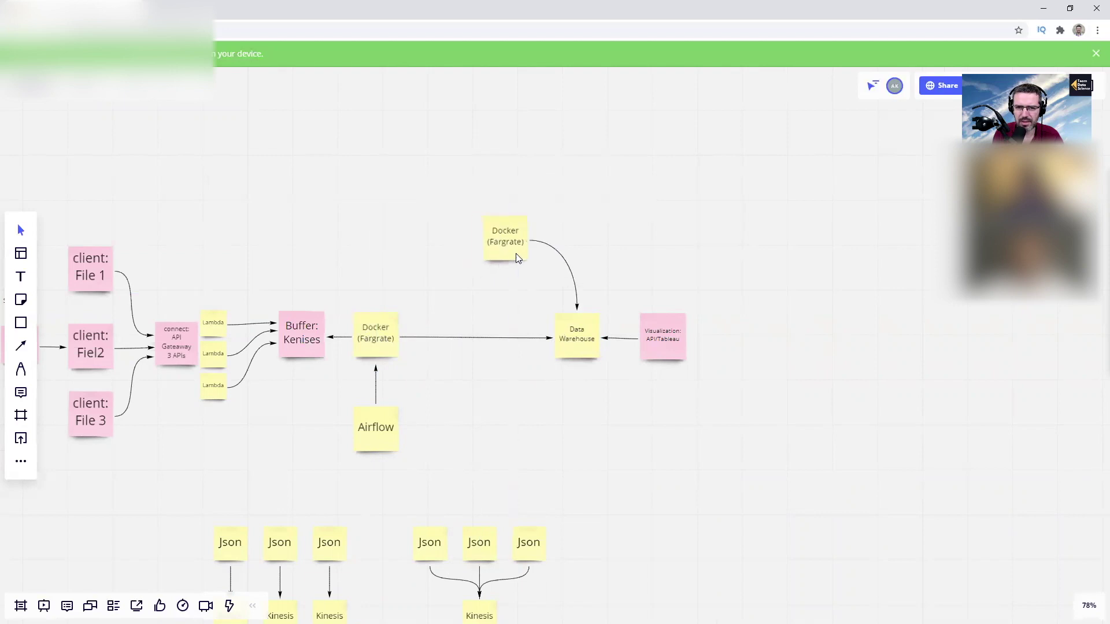
left_click(378, 324)
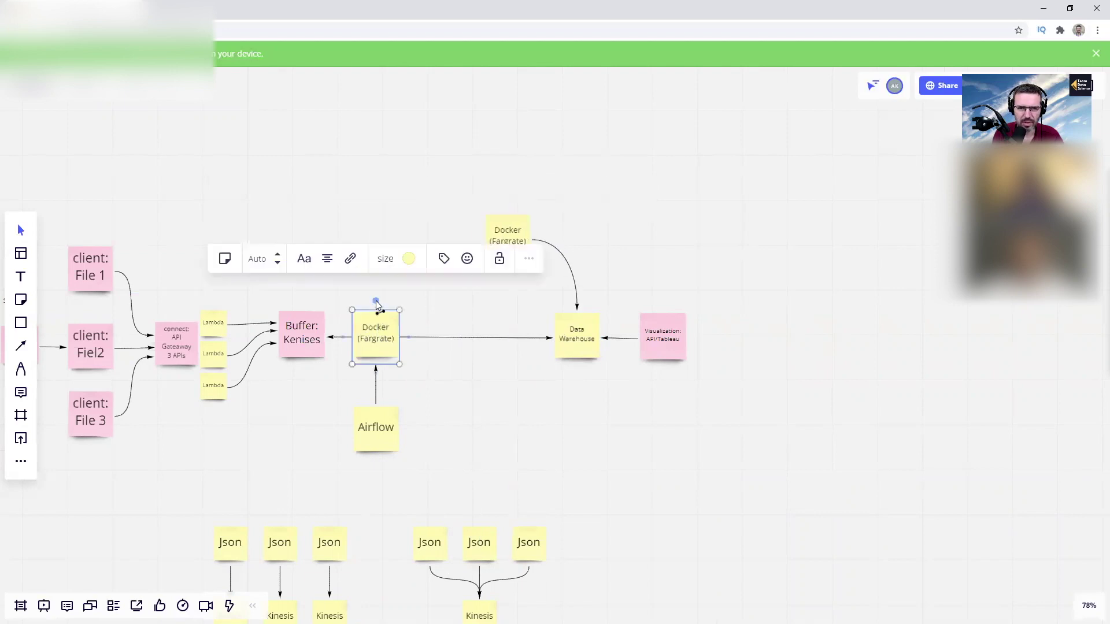
Draw a connector up from the original Docker note into a new sticky labelled S3
left_click_drag(376, 301, 392, 248)
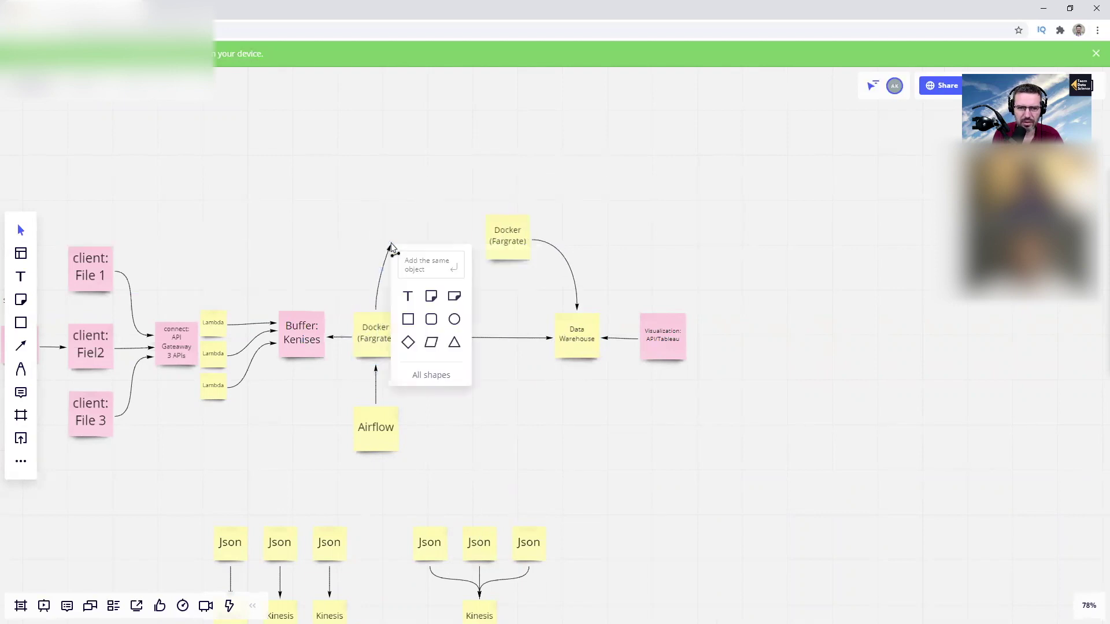
left_click(432, 296)
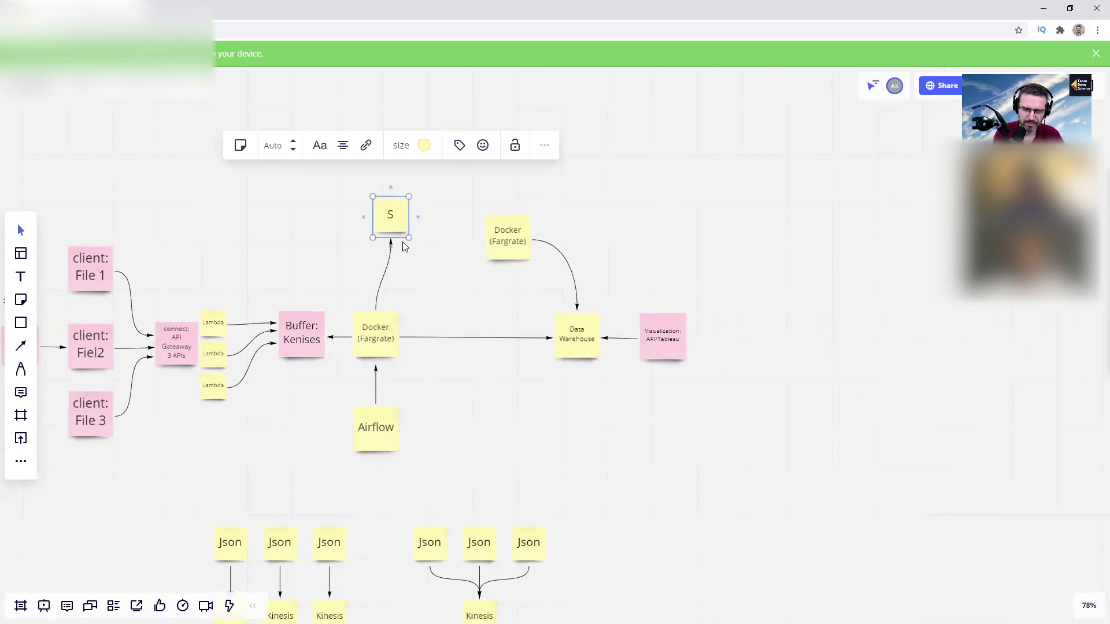
type("S3")
left_click(456, 292)
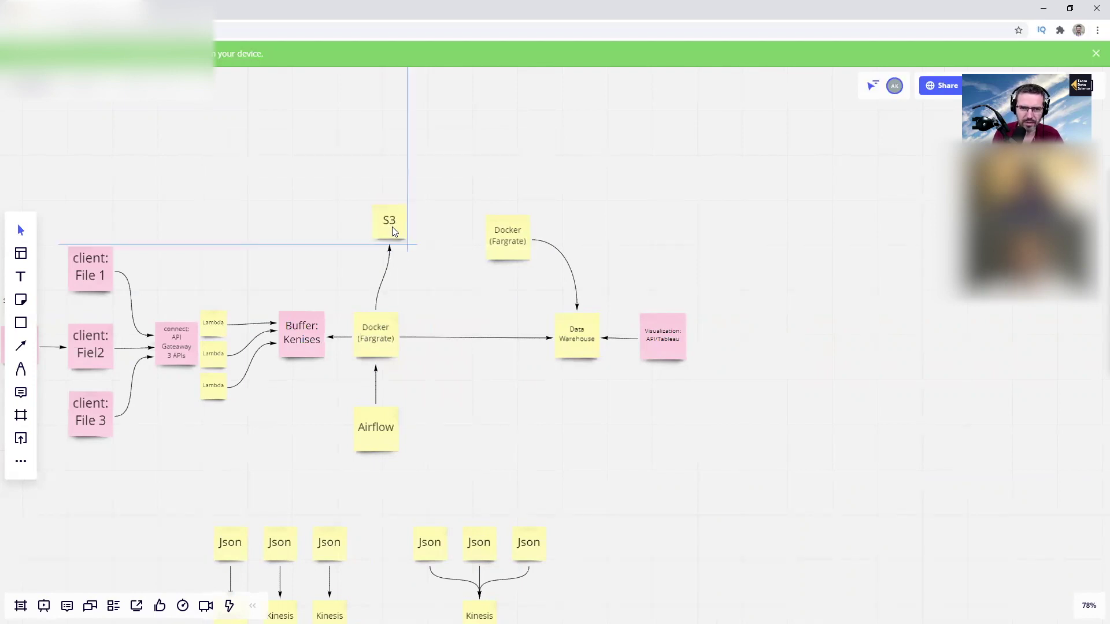
Draw an arrow from the upper Docker (Fargrate) note into S3
left_click(397, 234)
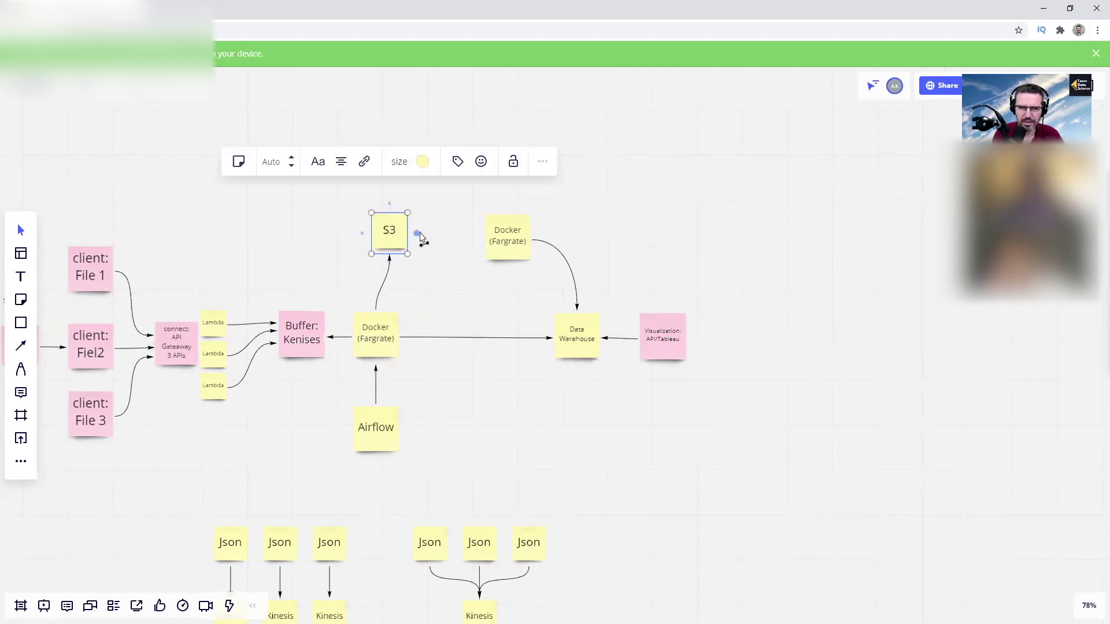
left_click(499, 237)
mouse_move(474, 242)
left_mouse_down()
mouse_move(405, 232)
mouse_move(397, 251)
mouse_move(378, 254)
left_mouse_up()
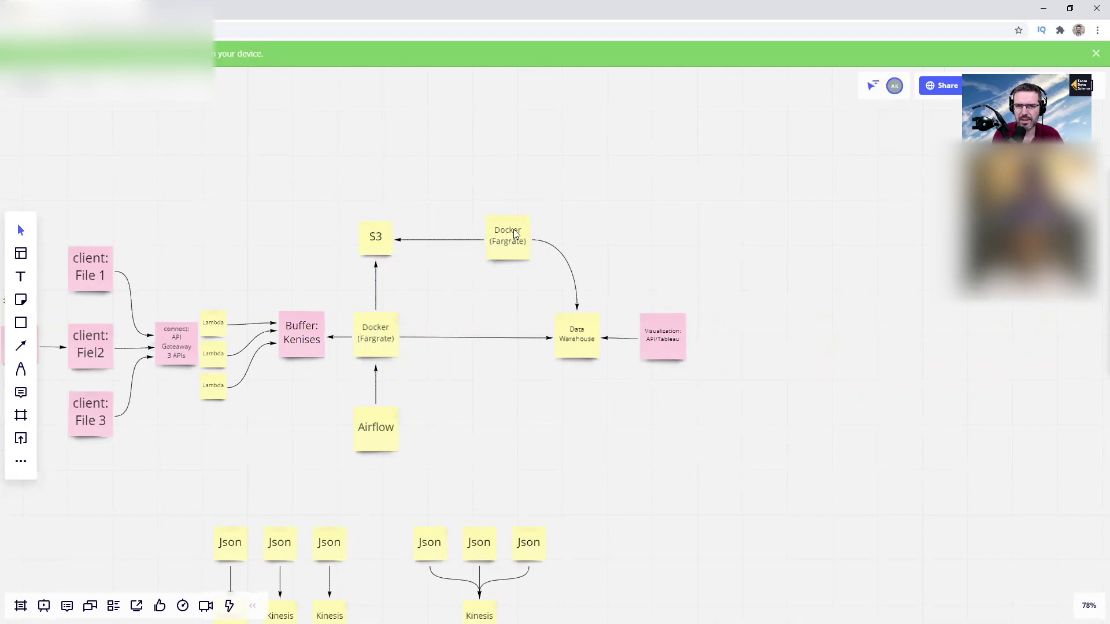
Label the Docker-to-S3 arrow "read"
left_click(445, 245)
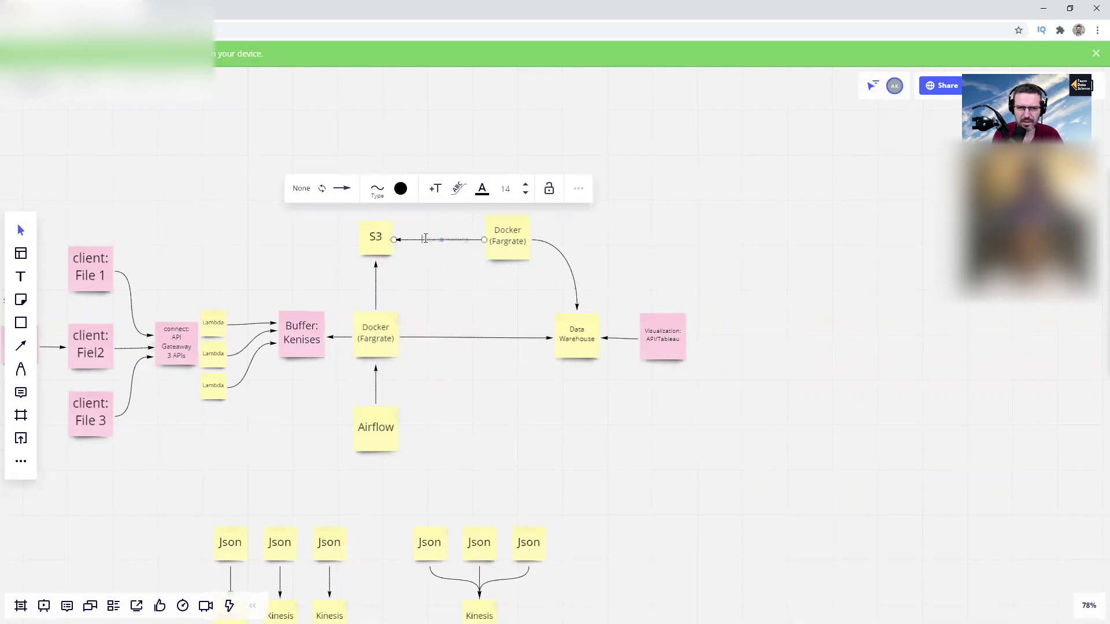
type("read")
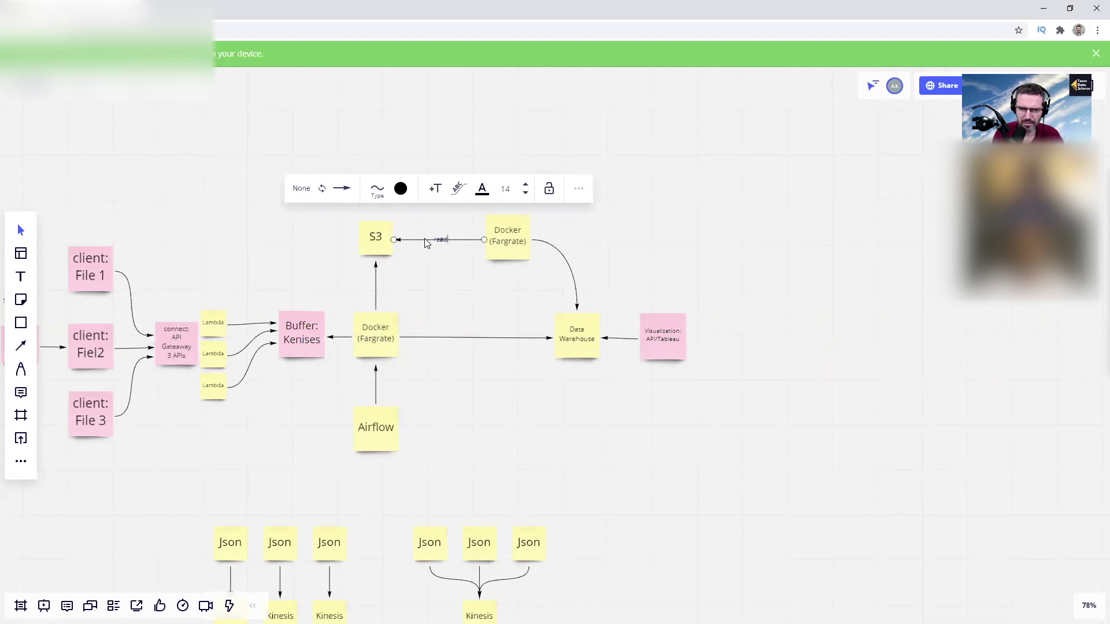
left_click(558, 228)
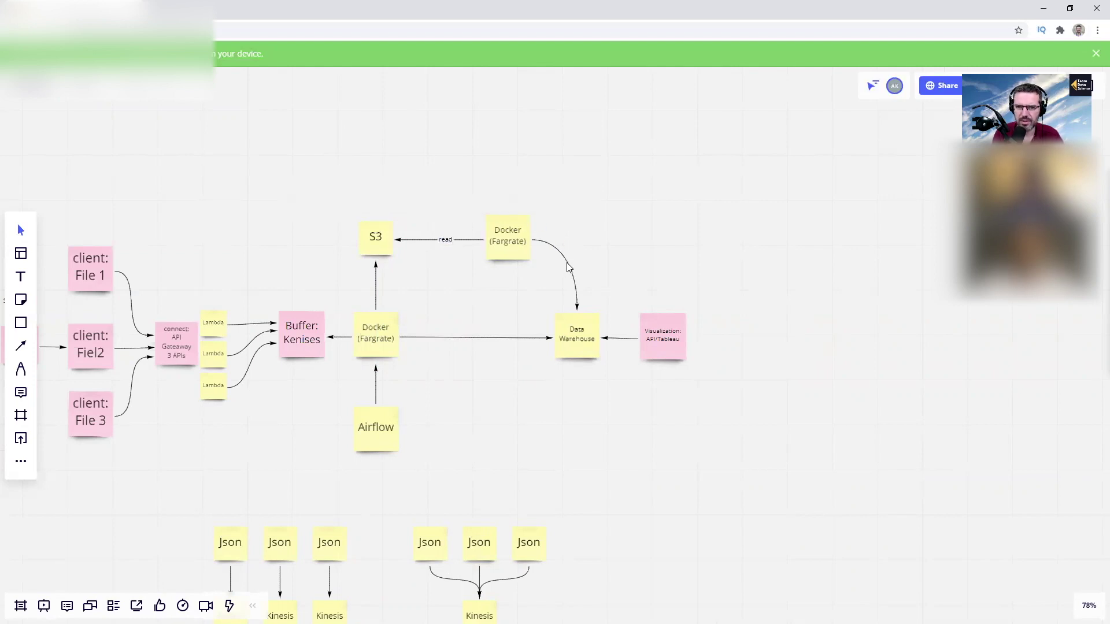
Label the curved Docker-to-Data Warehouse connector "results"
left_click(570, 269)
double_click(570, 269)
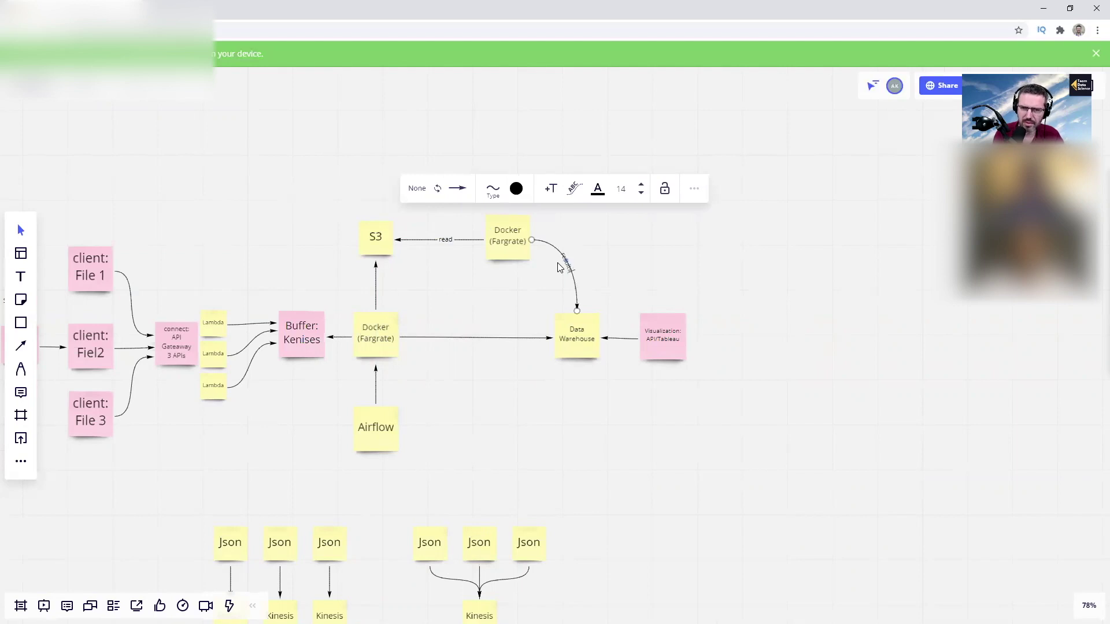
left_click(614, 233)
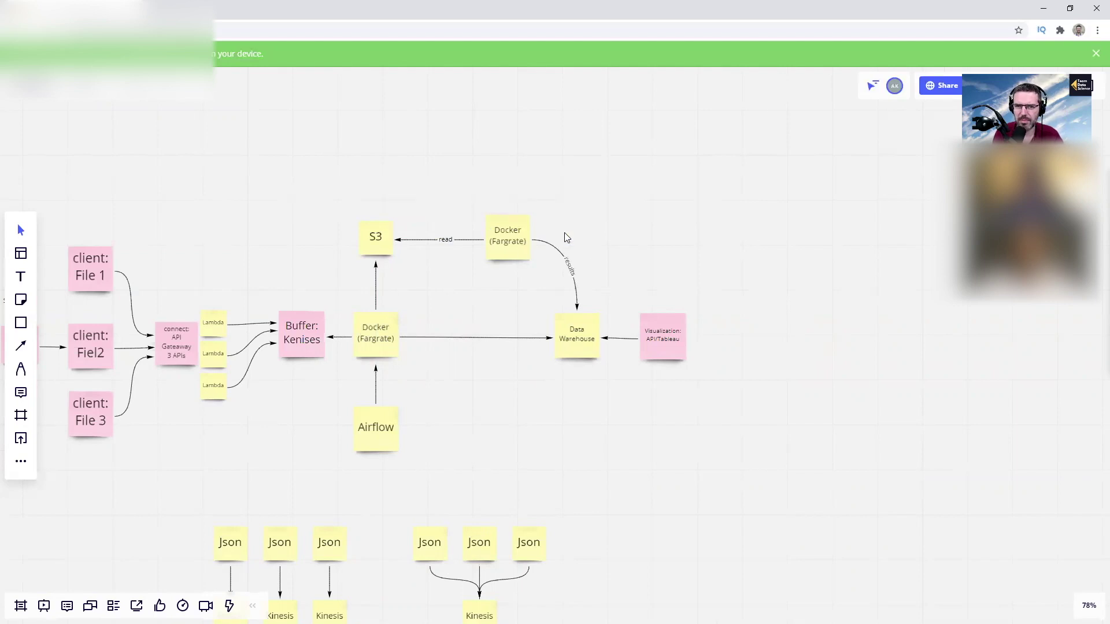
left_click(561, 329)
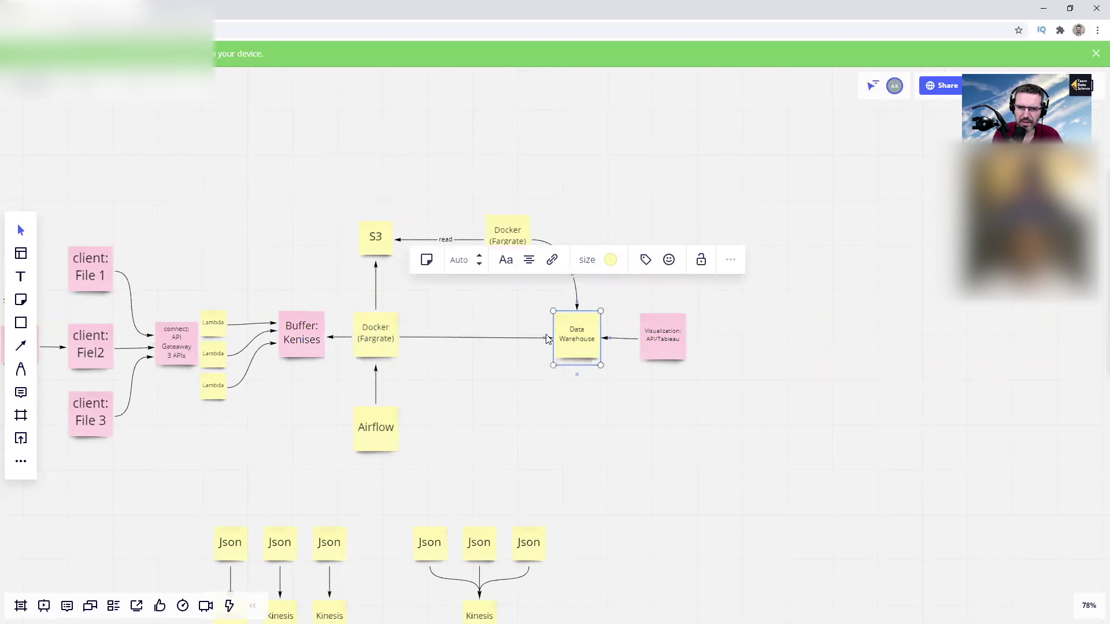
Draw a curved connector between Data Warehouse and the upper Docker note, adjusting its arrowheads
left_click_drag(550, 338, 508, 267)
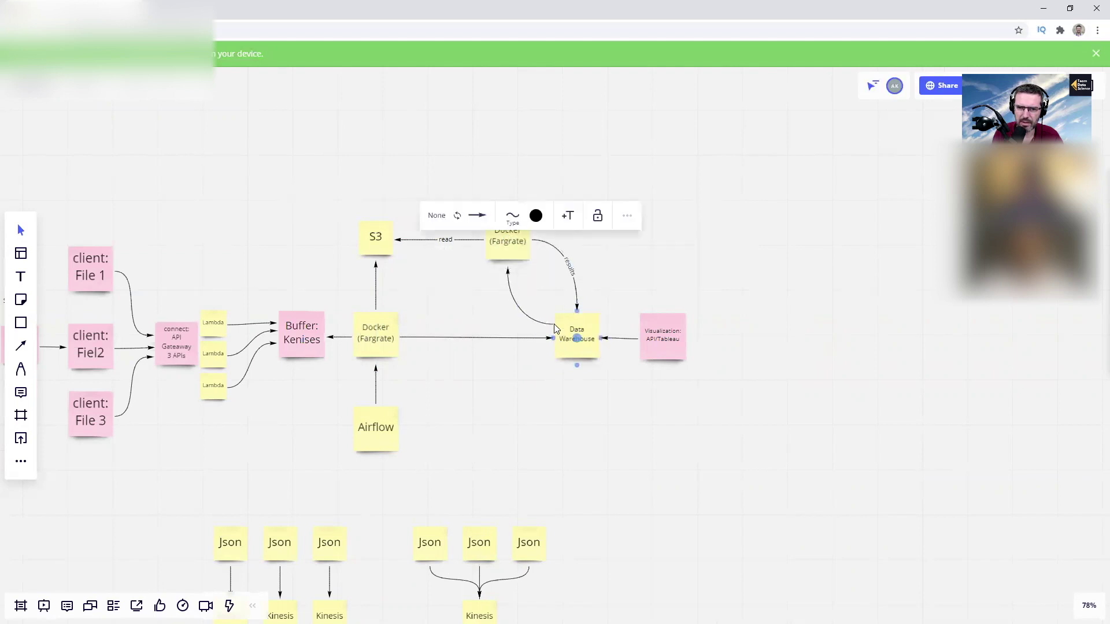
left_click(554, 322)
left_click(553, 321)
left_click(477, 215)
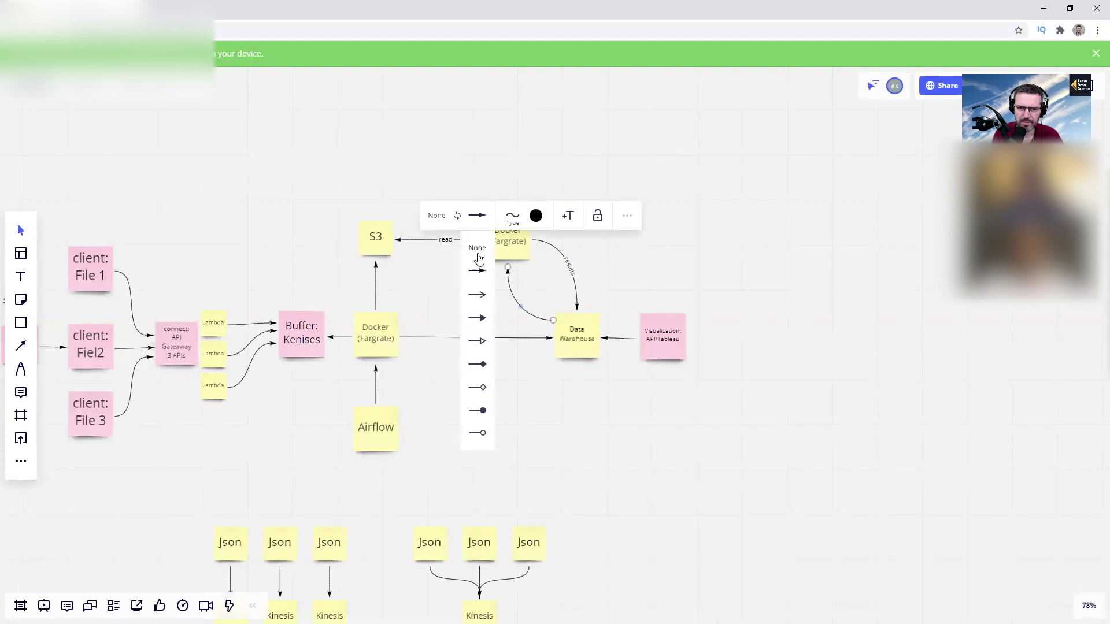
left_click(477, 249)
left_click(438, 216)
left_click(439, 270)
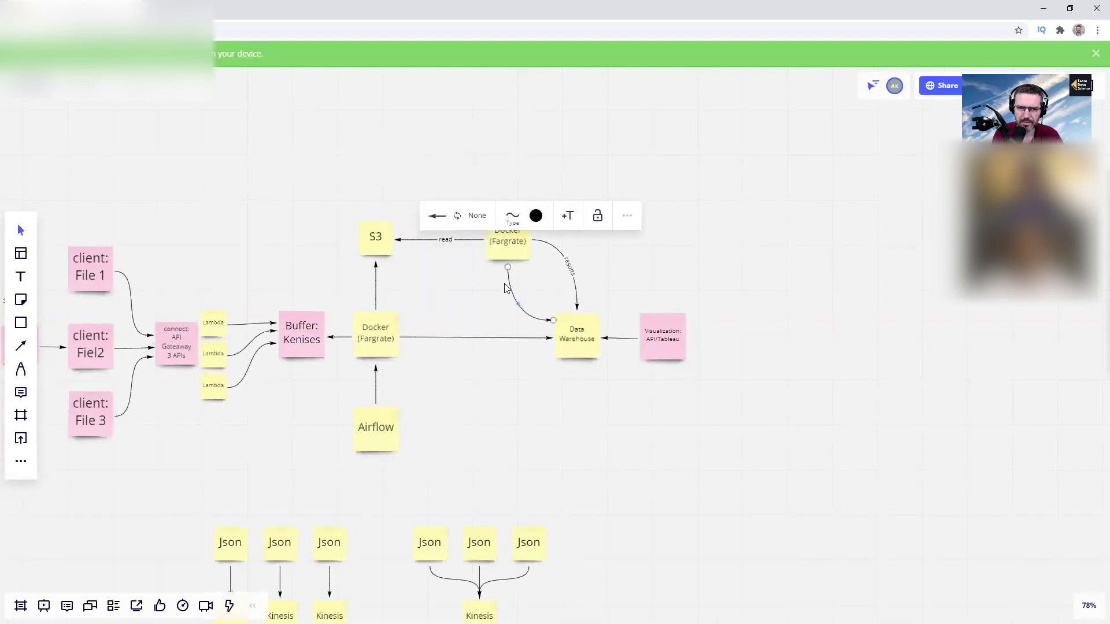
Label the curve "read" and set its arrowheads so it points into Docker
double_click(510, 287)
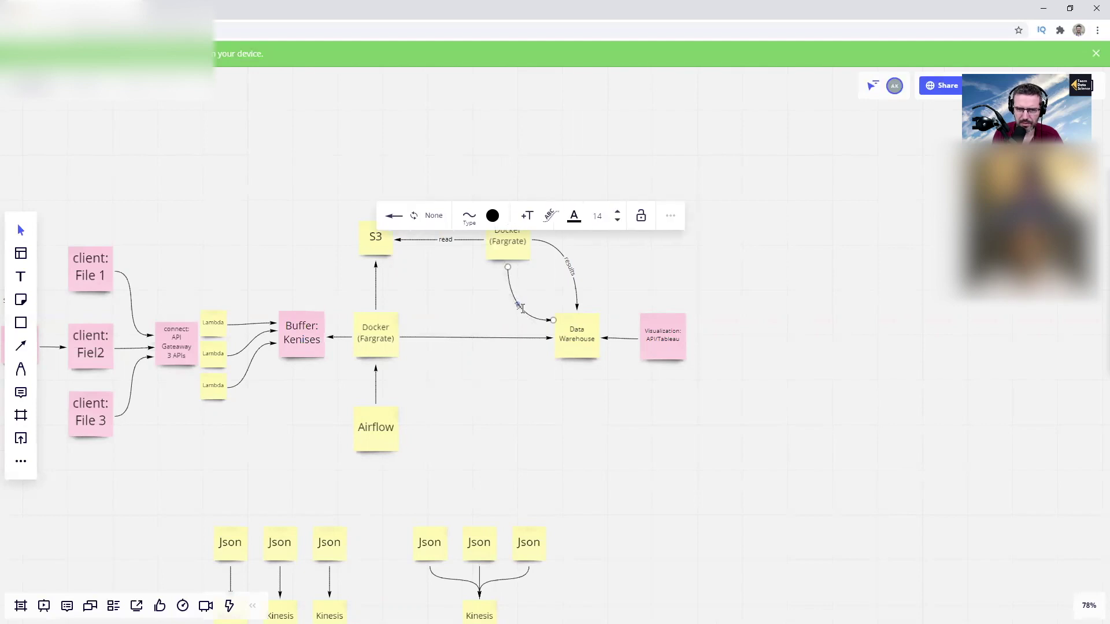
left_click(652, 289)
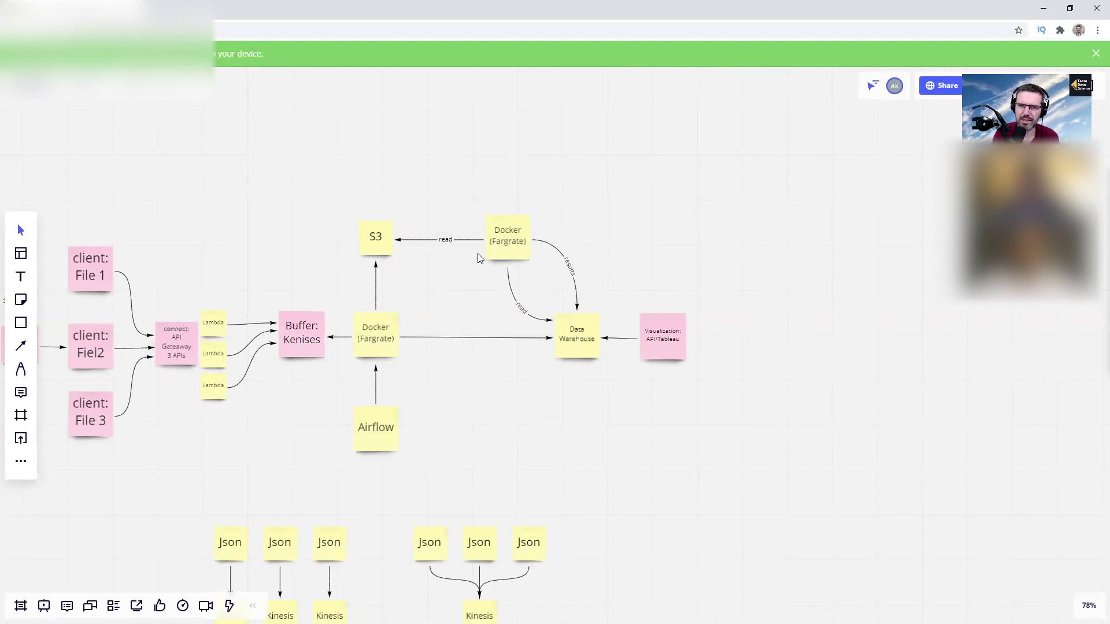
left_click(531, 317)
left_click(434, 216)
left_click(435, 264)
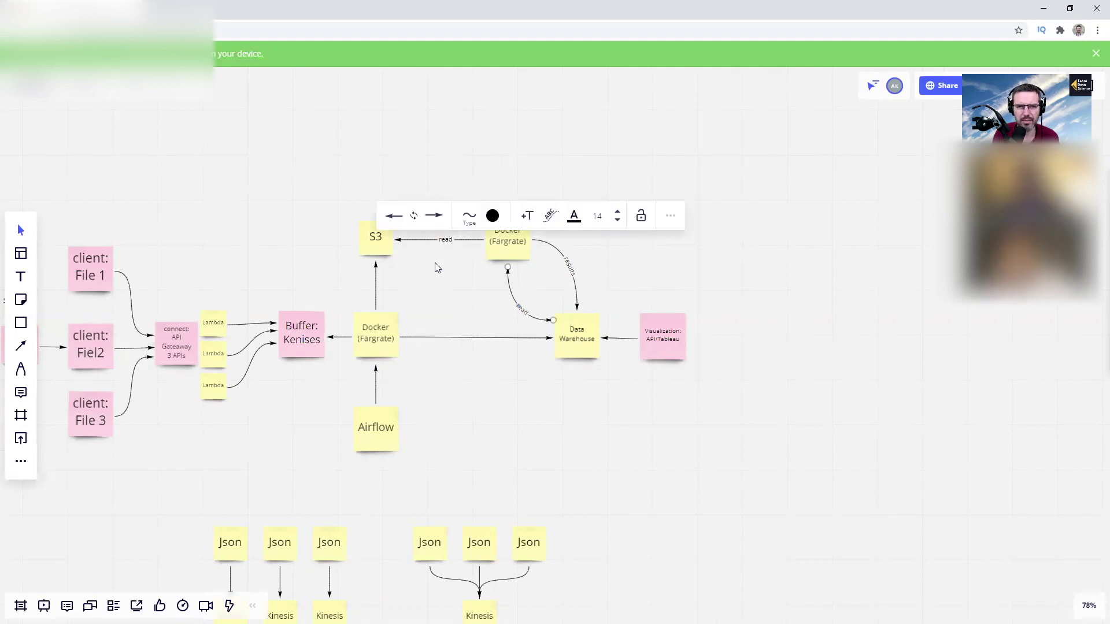
left_click(399, 224)
left_click(404, 255)
left_click(725, 260)
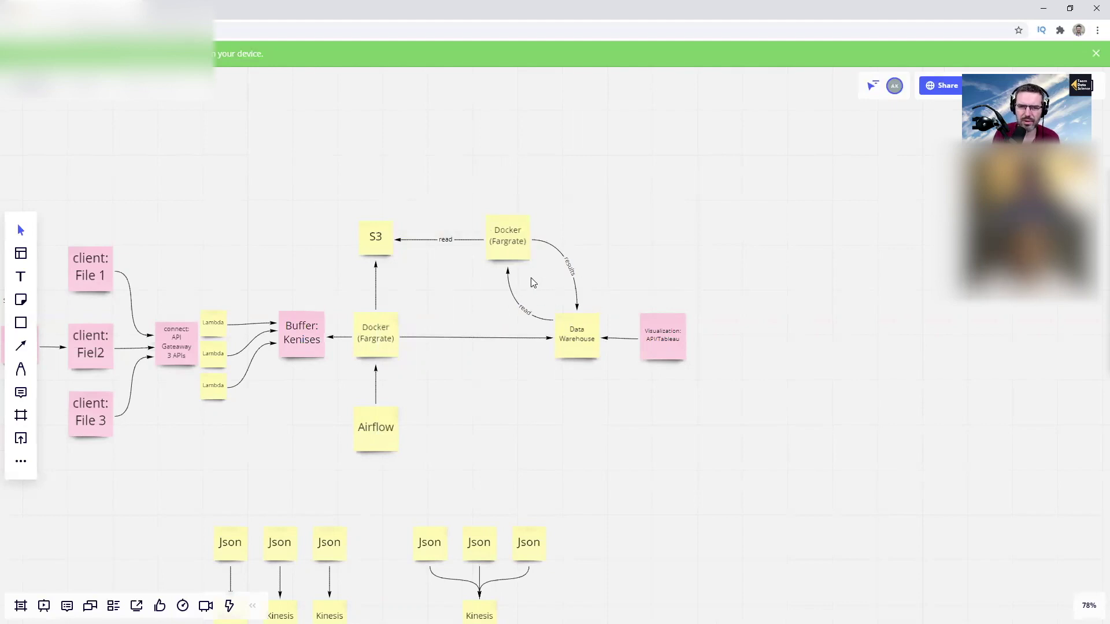
Shift S3 to the right and move Airflow up above the Docker notes
left_click_drag(376, 245, 415, 245)
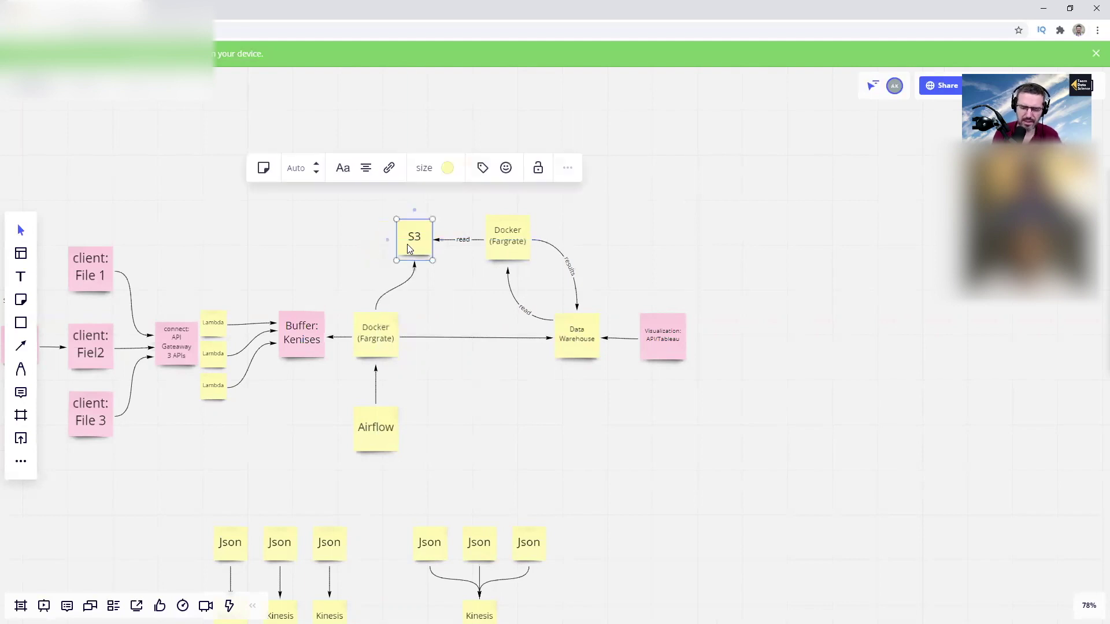
left_click(386, 433)
left_click_drag(376, 420, 508, 216)
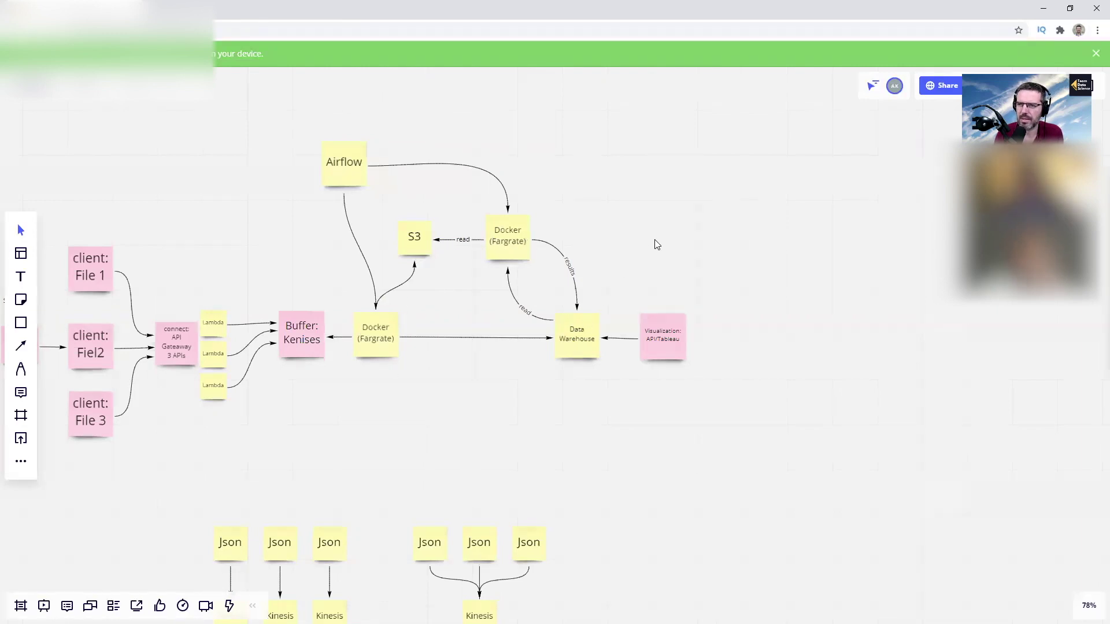
scroll(664, 228, "down", 1)
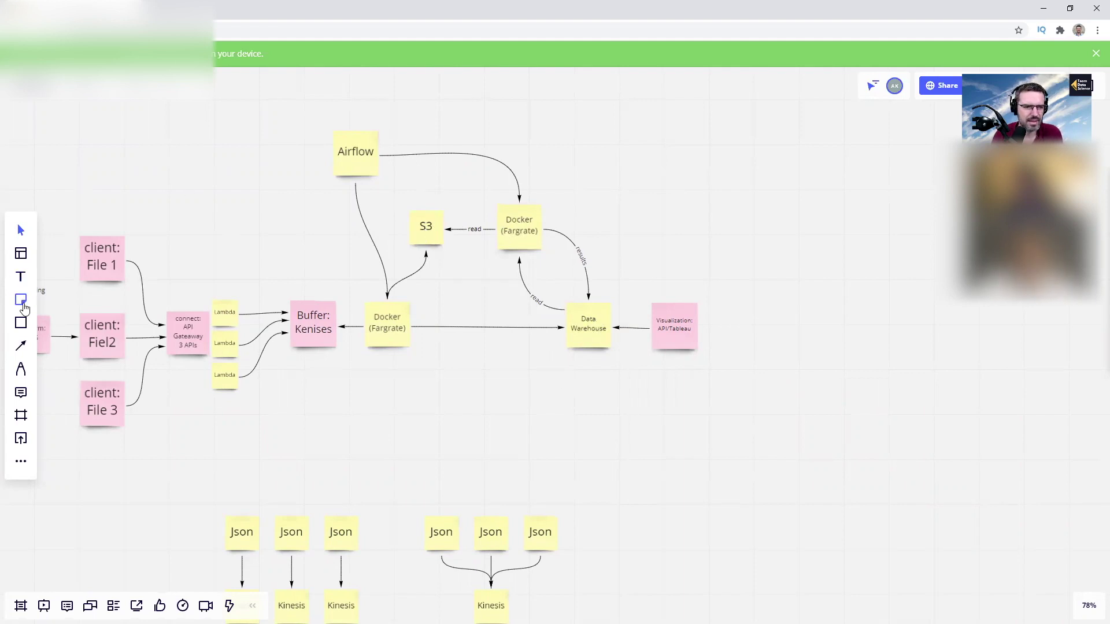
Draw a rectangle outline around Airflow, S3 and the upper Docker (Fargrate) note
left_click(22, 327)
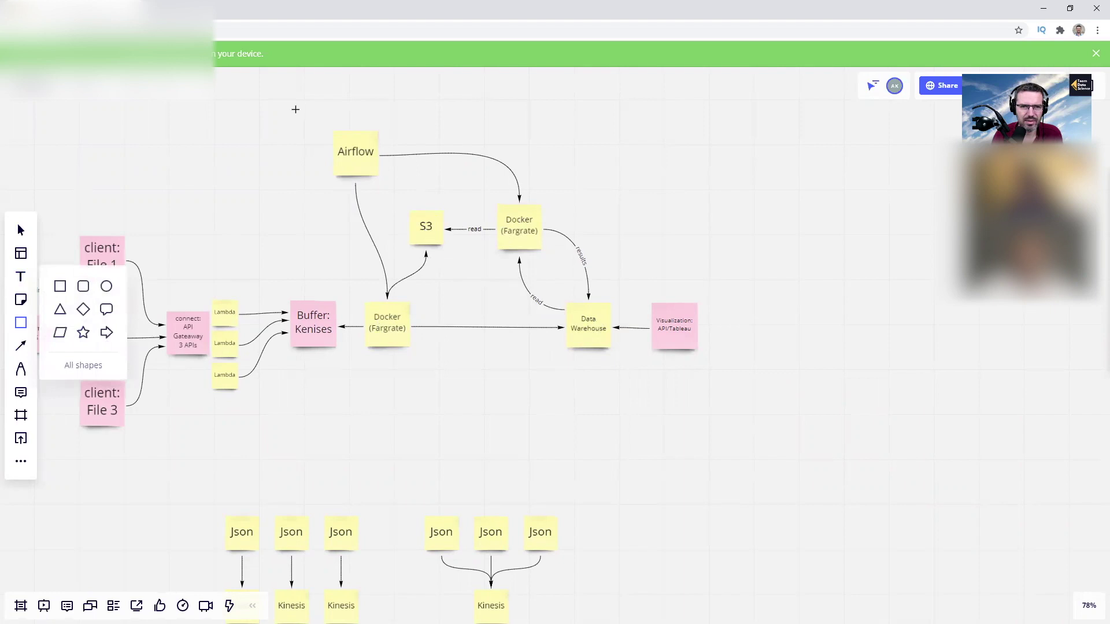
left_click_drag(298, 100, 641, 282)
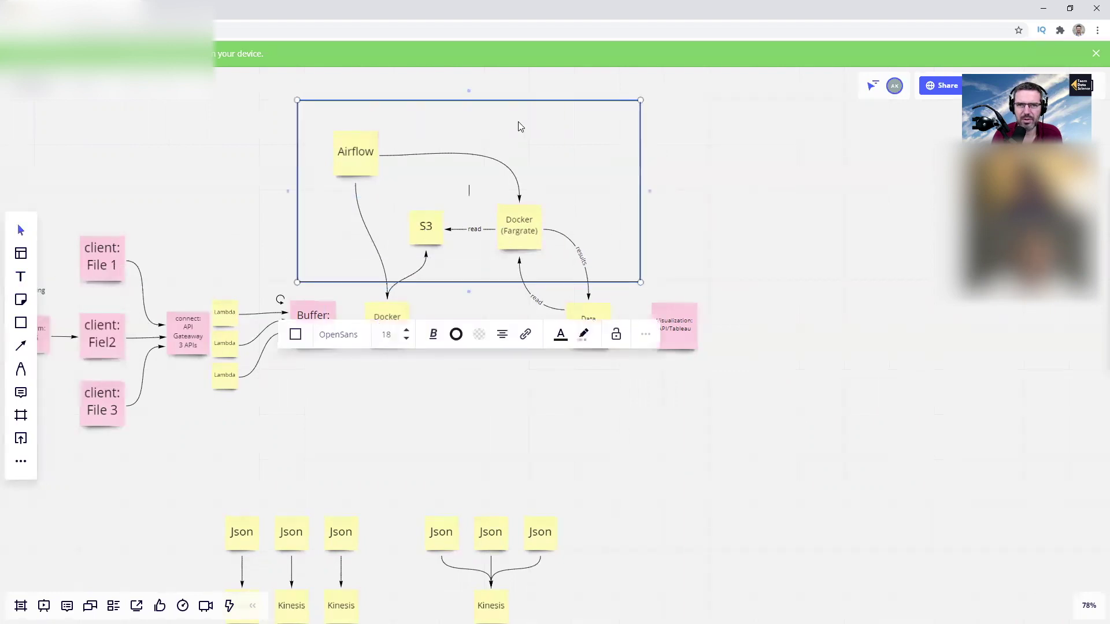
left_click(21, 278)
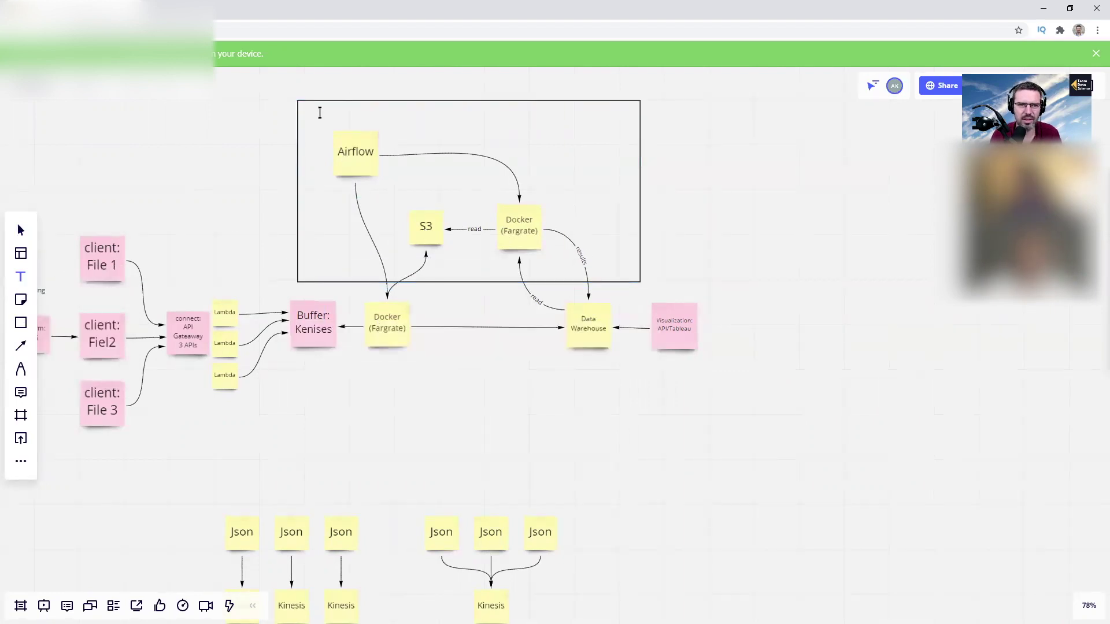